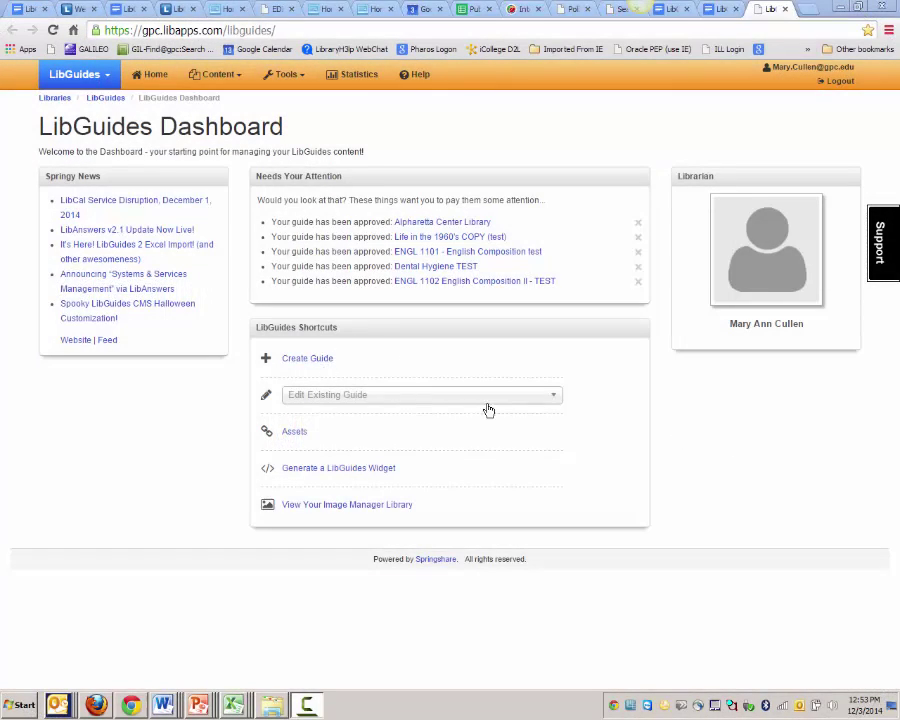
- Start a new guide, leaving it unassigned to any group and without a template
{"action": "left_click", "coordinate": [555, 398]}
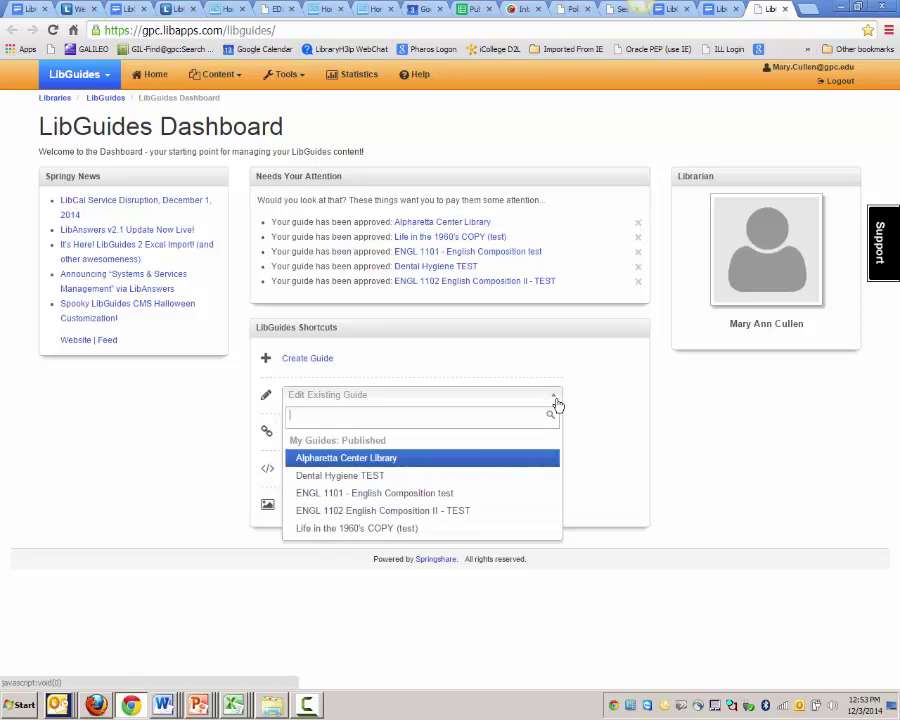
{"action": "left_click", "coordinate": [557, 401]}
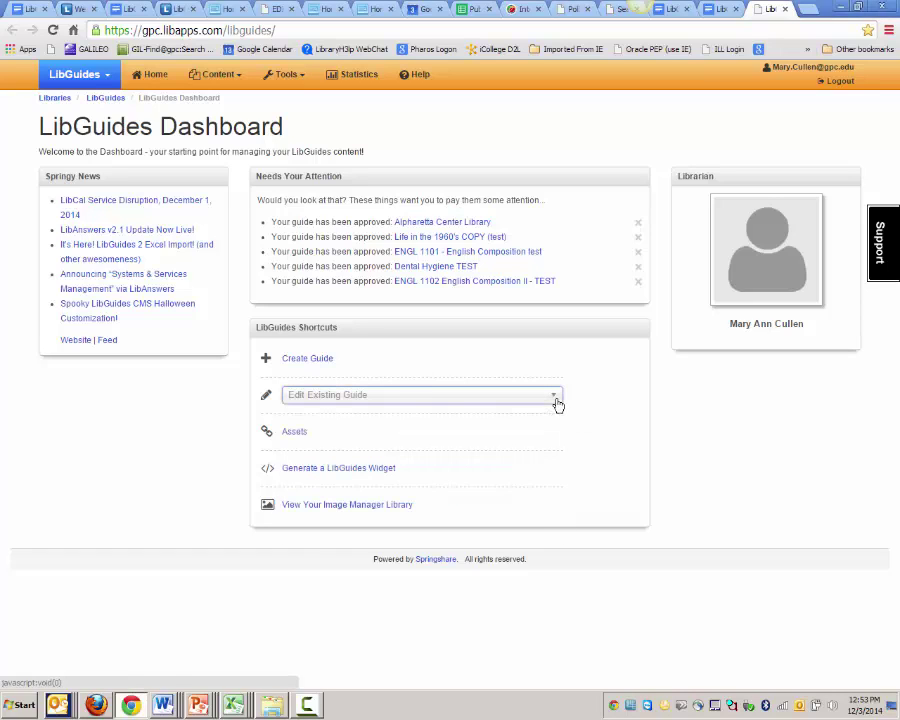
{"action": "left_click", "coordinate": [320, 362]}
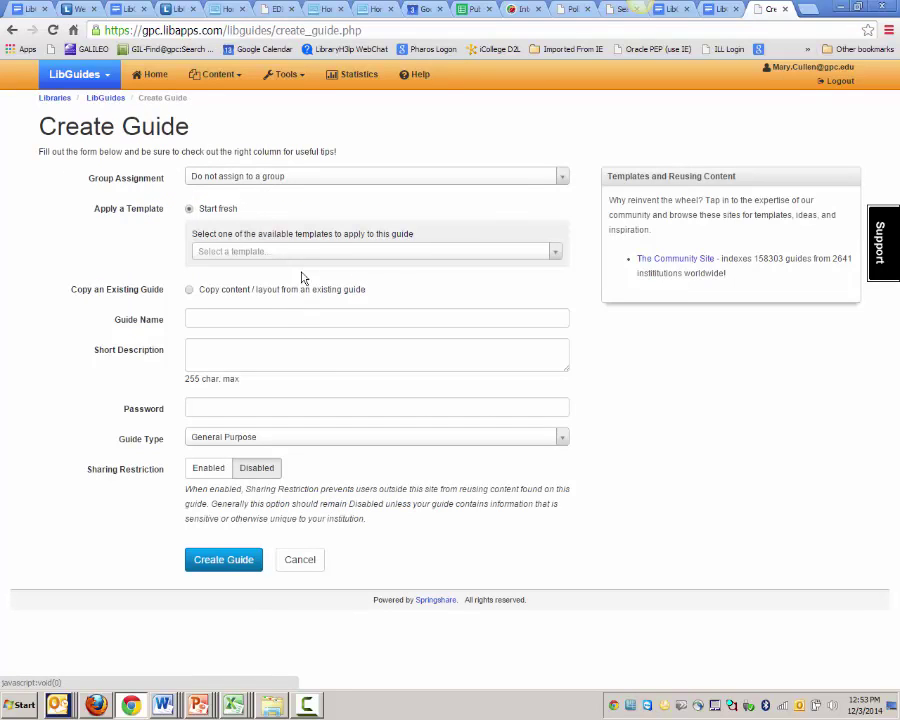
{"action": "left_click", "coordinate": [563, 181]}
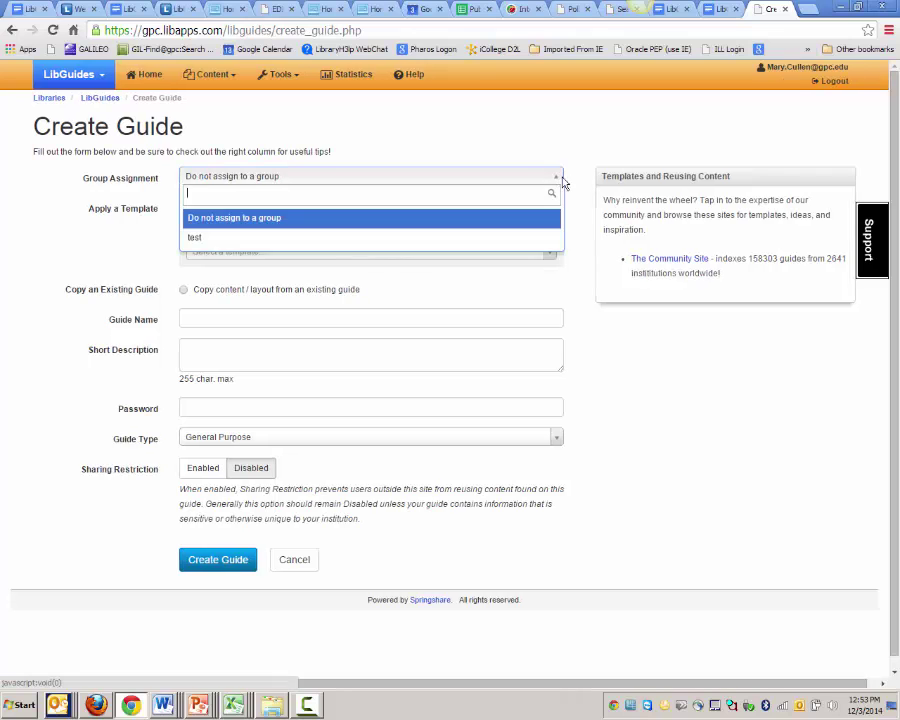
{"action": "left_click", "coordinate": [563, 181]}
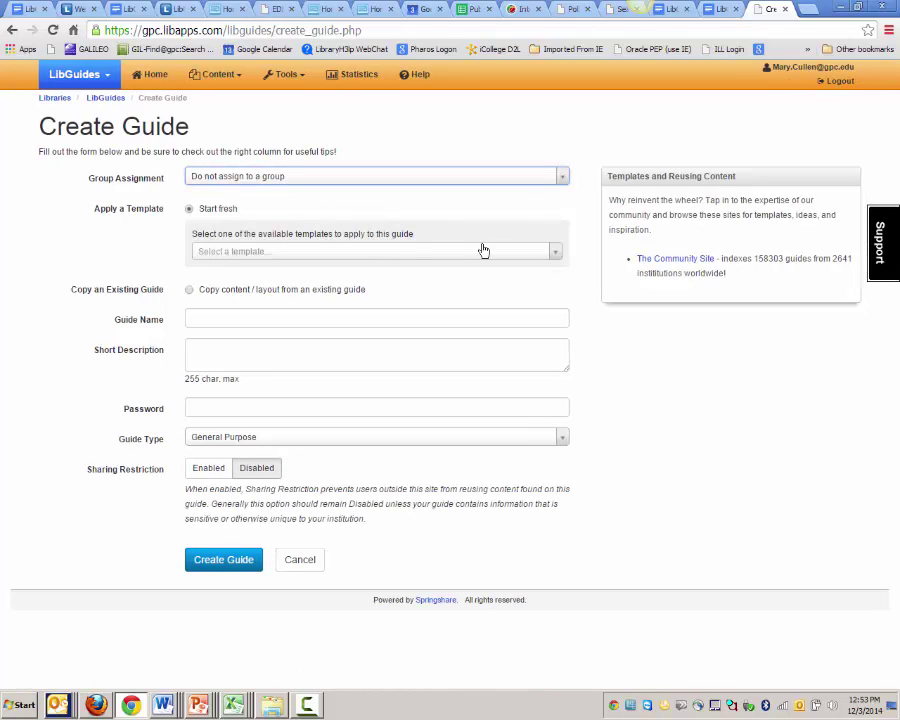
{"action": "left_click", "coordinate": [551, 253]}
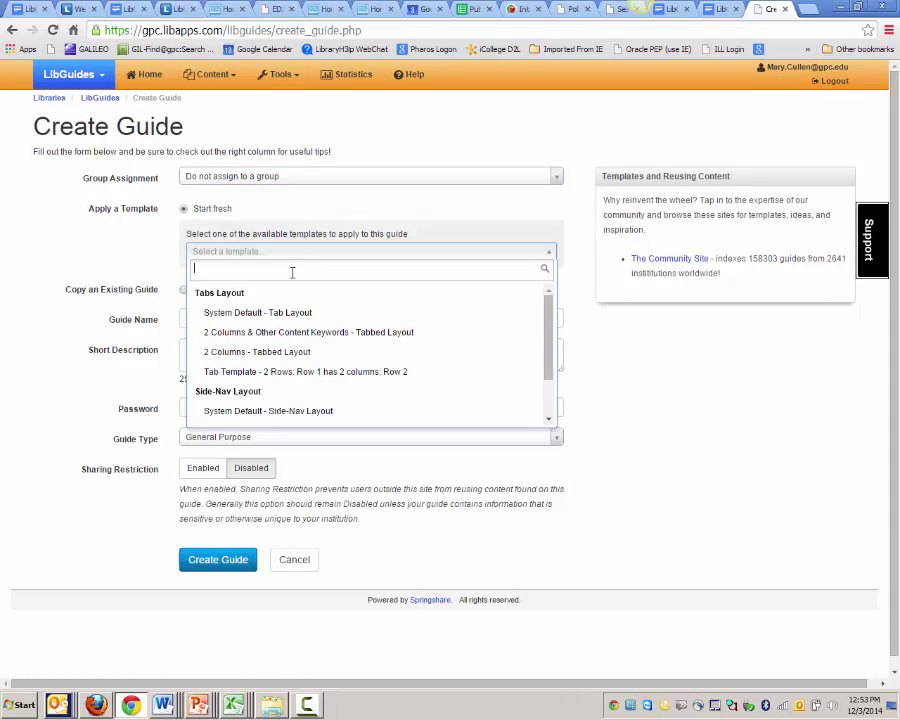
{"action": "left_click", "coordinate": [693, 374]}
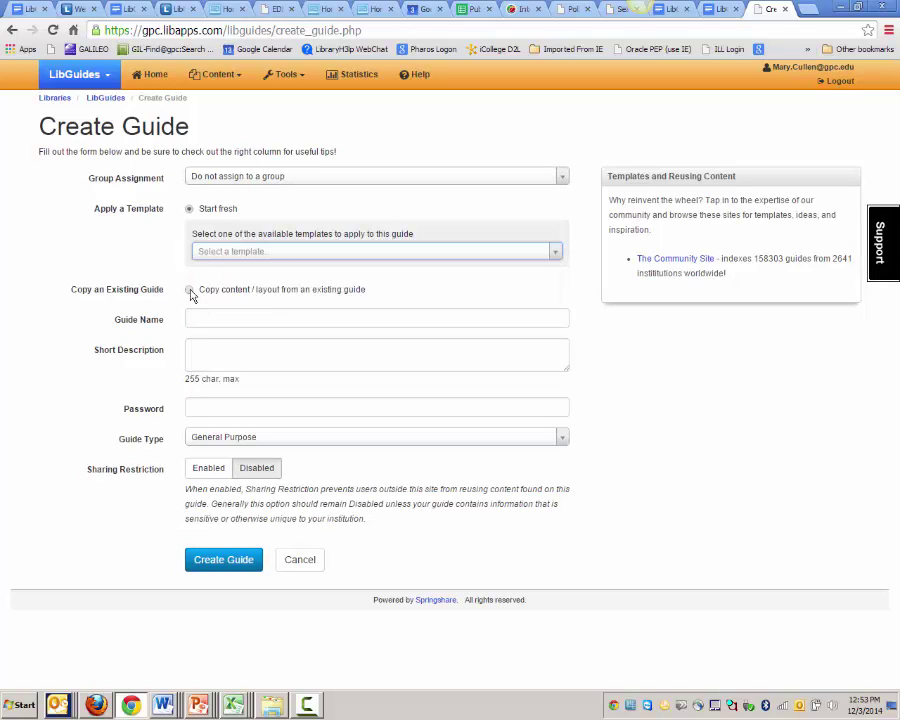
- Name the guide 'Name' and keep General Purpose as its guide type
{"action": "left_click", "coordinate": [200, 317]}
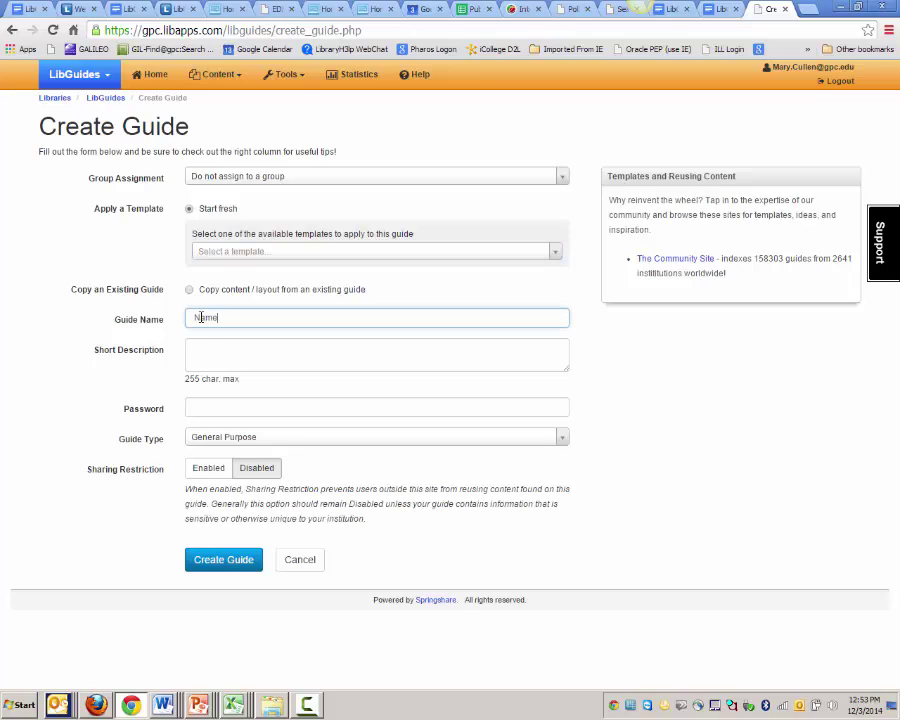
{"action": "left_click", "coordinate": [229, 356]}
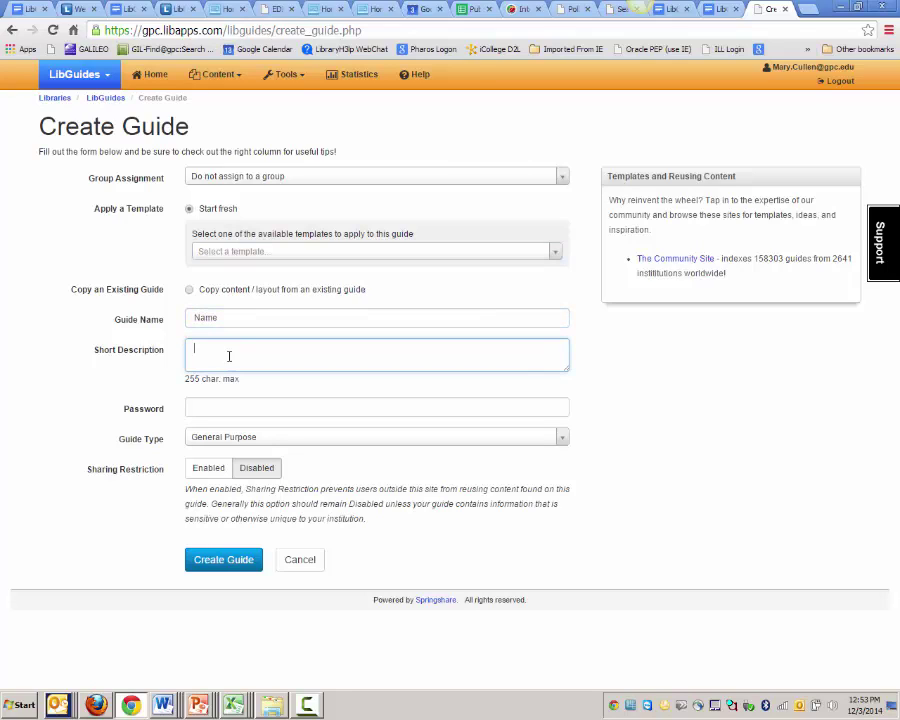
{"action": "left_click", "coordinate": [562, 443]}
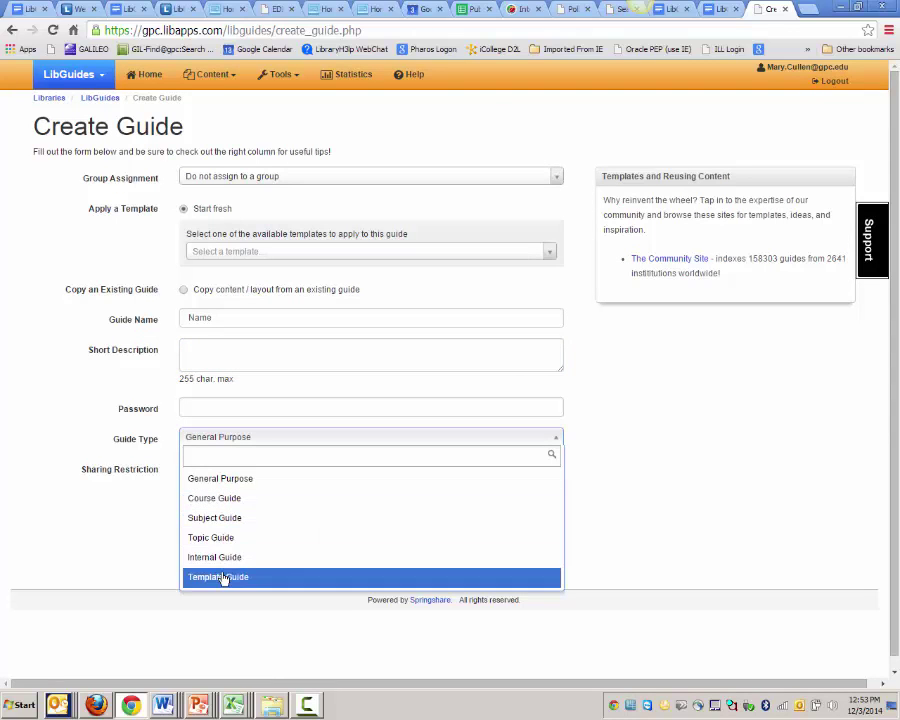
{"action": "left_click", "coordinate": [787, 469]}
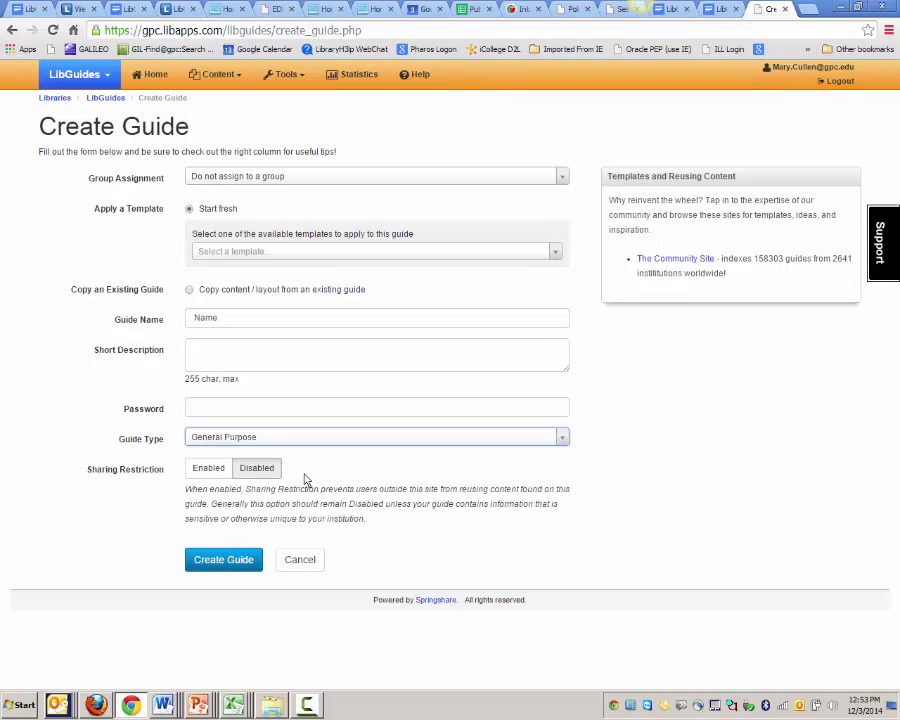
- Create the guide 'Name' and save a new Standard top box called 'asdflka' on its Home page
{"action": "left_click", "coordinate": [225, 568]}
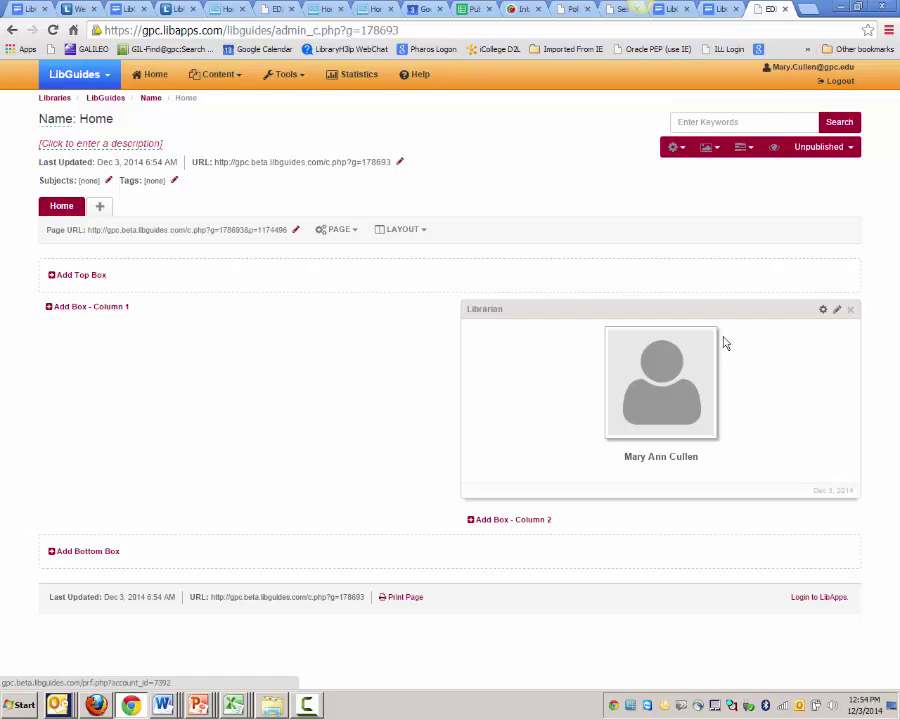
{"action": "left_click", "coordinate": [78, 284]}
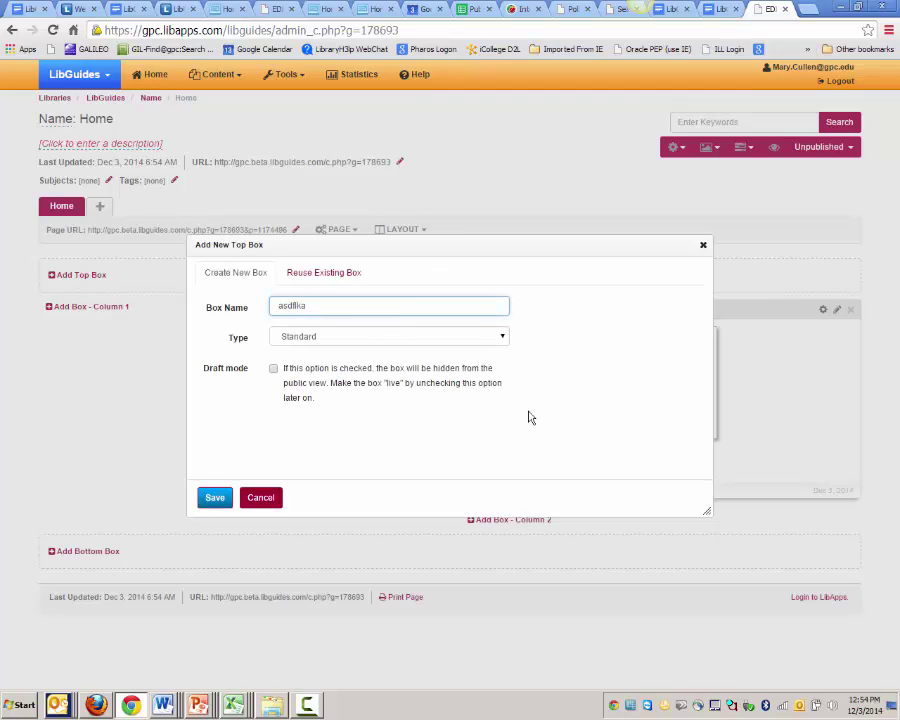
{"action": "left_click", "coordinate": [503, 339]}
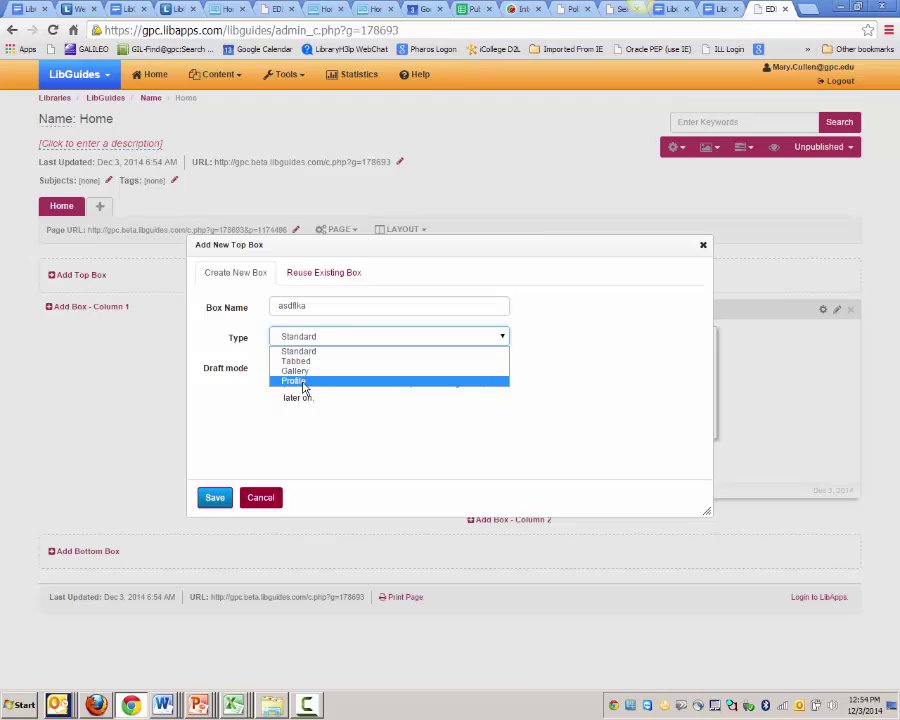
{"action": "left_click", "coordinate": [444, 440]}
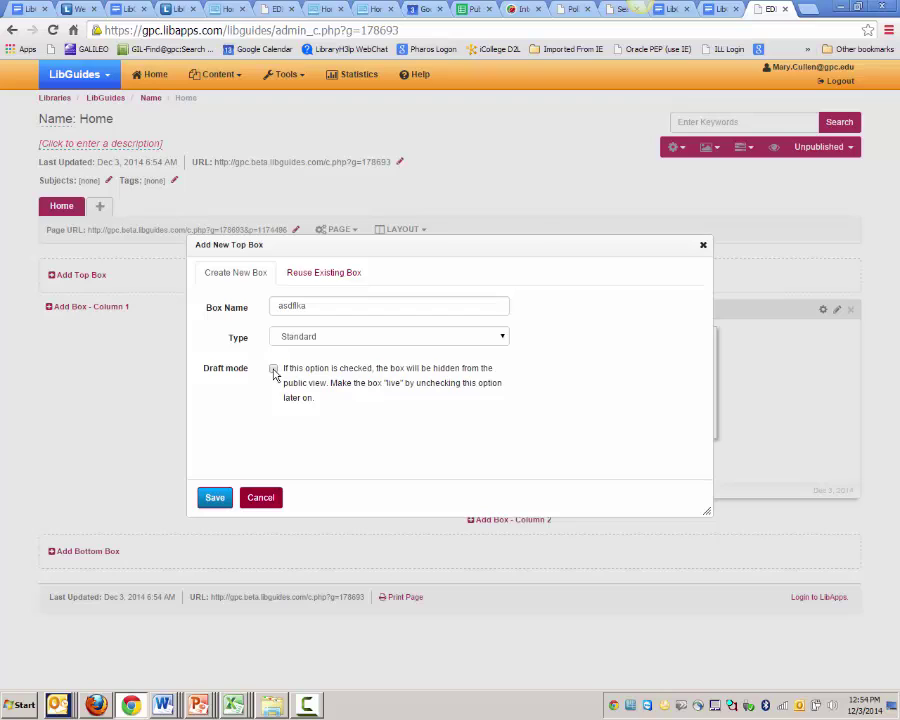
{"action": "left_click", "coordinate": [320, 276]}
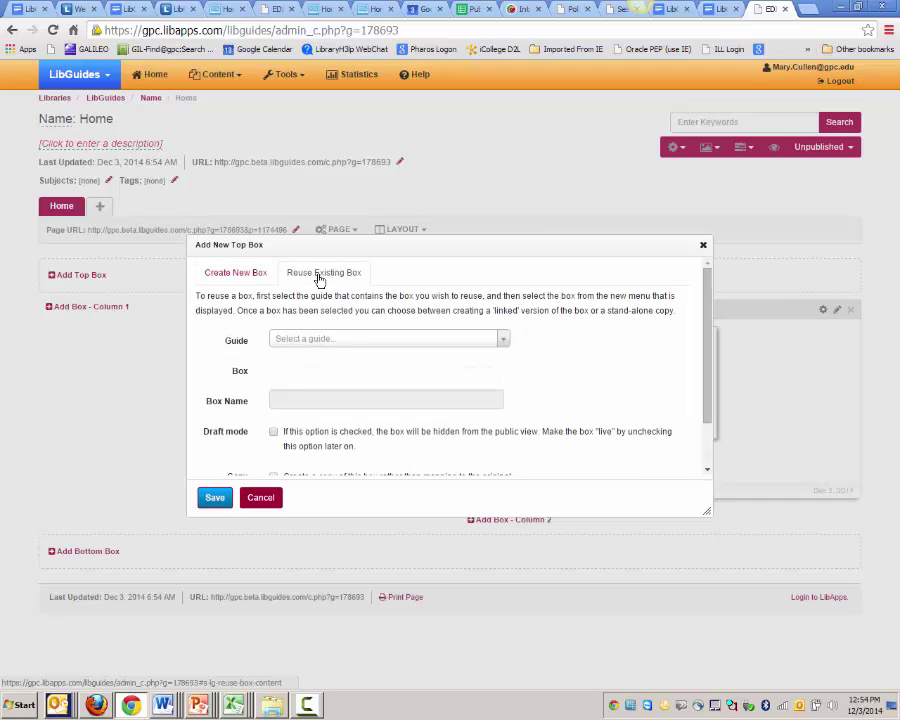
{"action": "left_click", "coordinate": [232, 276]}
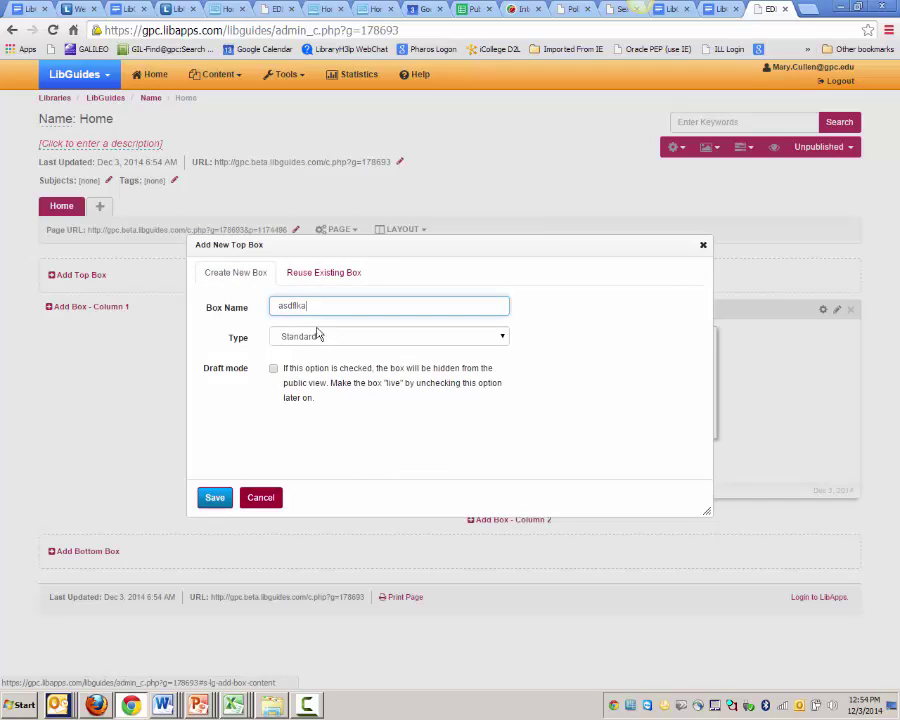
{"action": "left_click", "coordinate": [212, 505]}
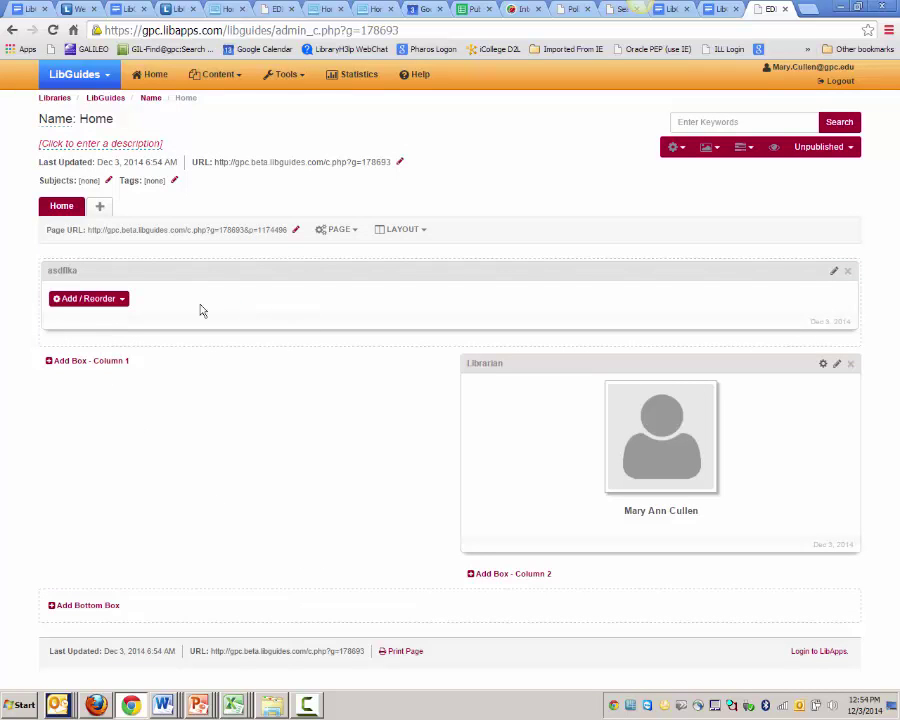
- Add the Academic eBooks on EBSCOhost database link to the asdflka box
{"action": "left_click", "coordinate": [120, 300]}
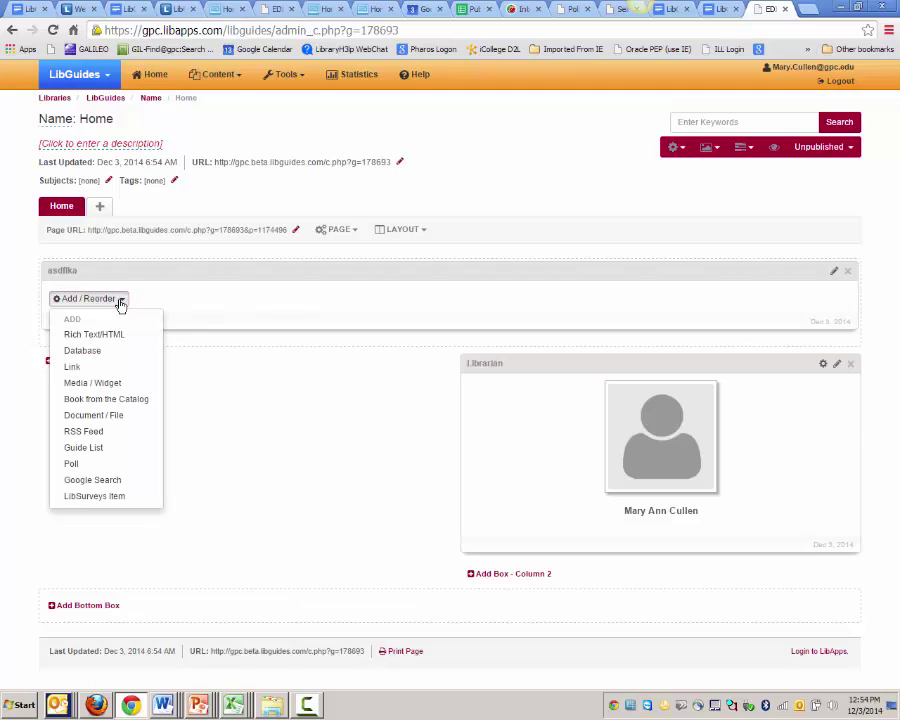
{"action": "left_click", "coordinate": [74, 352]}
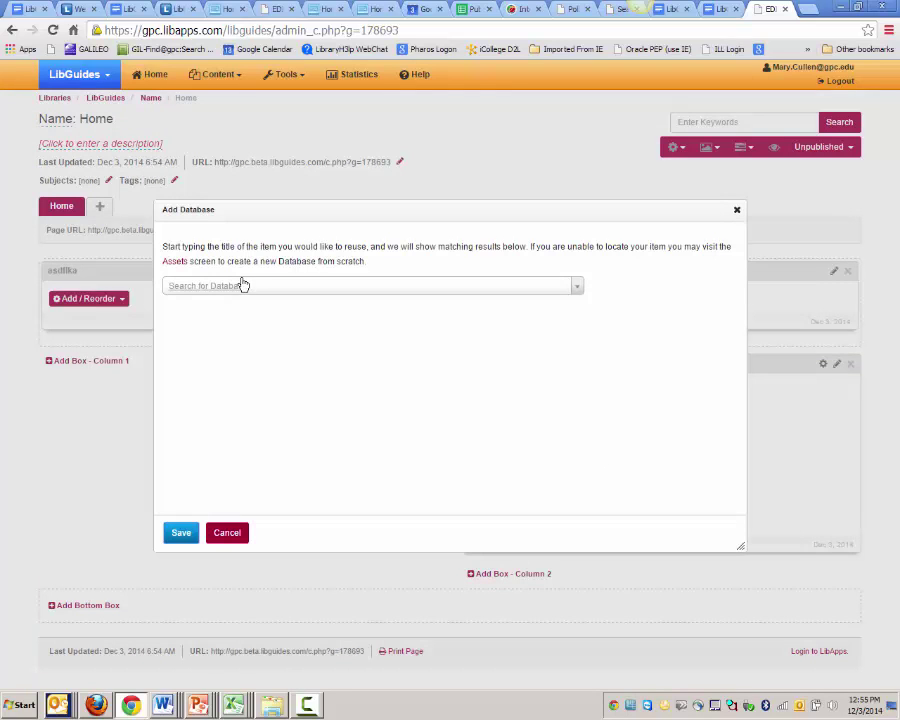
{"action": "left_click", "coordinate": [241, 288]}
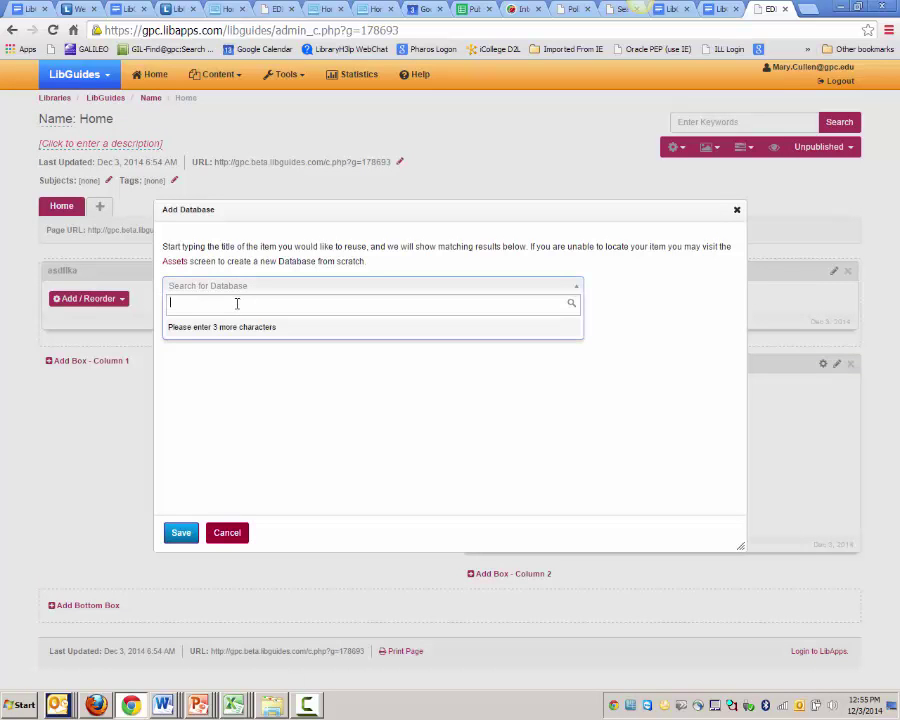
{"action": "type", "text": "acade"}
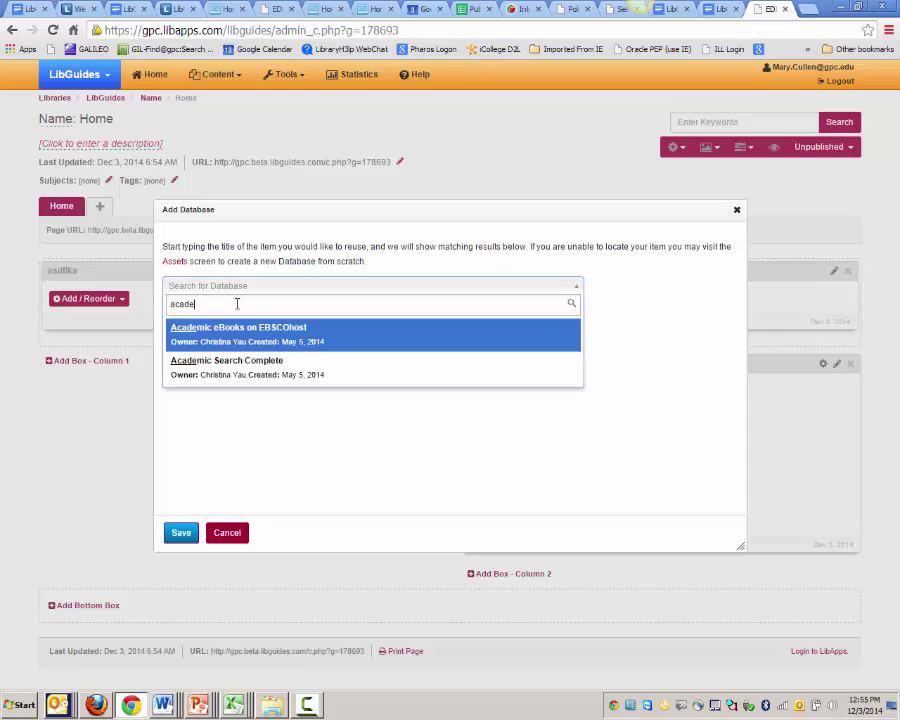
{"action": "left_click", "coordinate": [235, 338]}
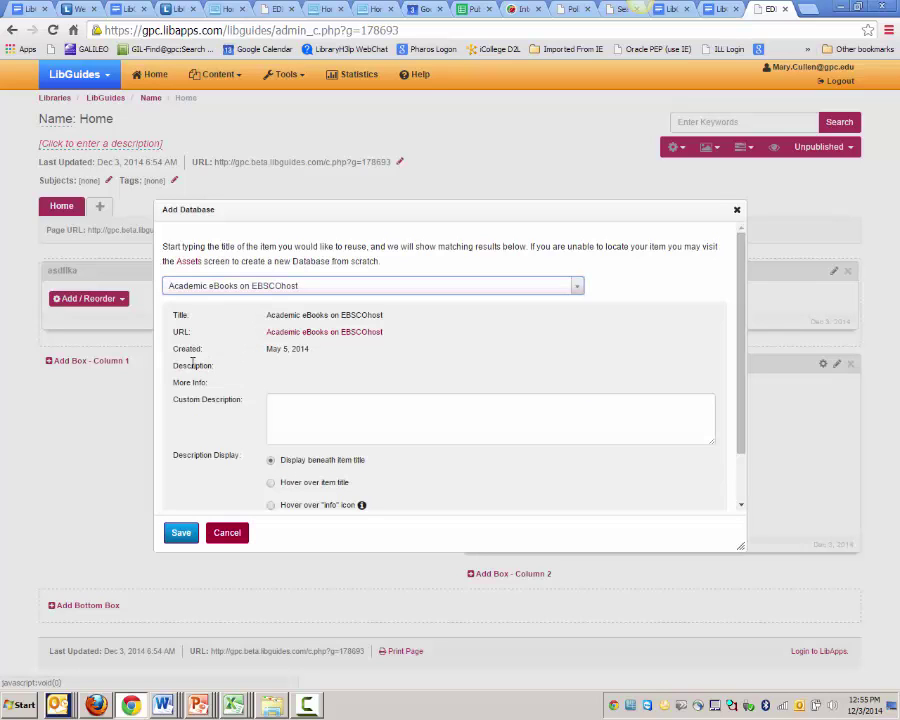
{"action": "left_click", "coordinate": [178, 532]}
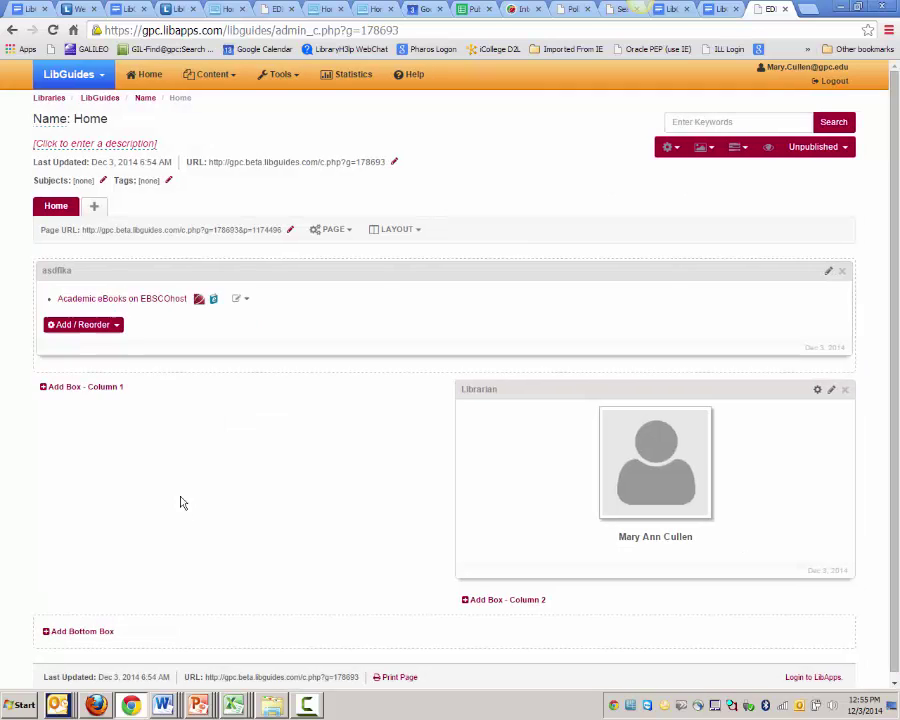
- Add a Rich Text/HTML item reading 'Hi' to the same box
{"action": "left_click", "coordinate": [107, 328]}
{"action": "left_click", "coordinate": [91, 360]}
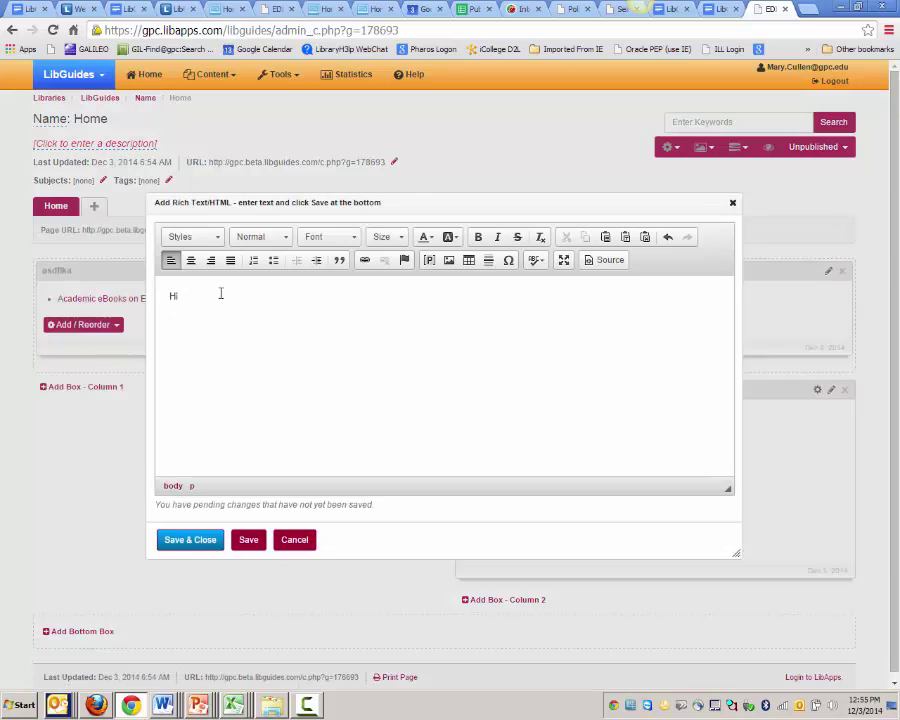
{"action": "left_click", "coordinate": [182, 540]}
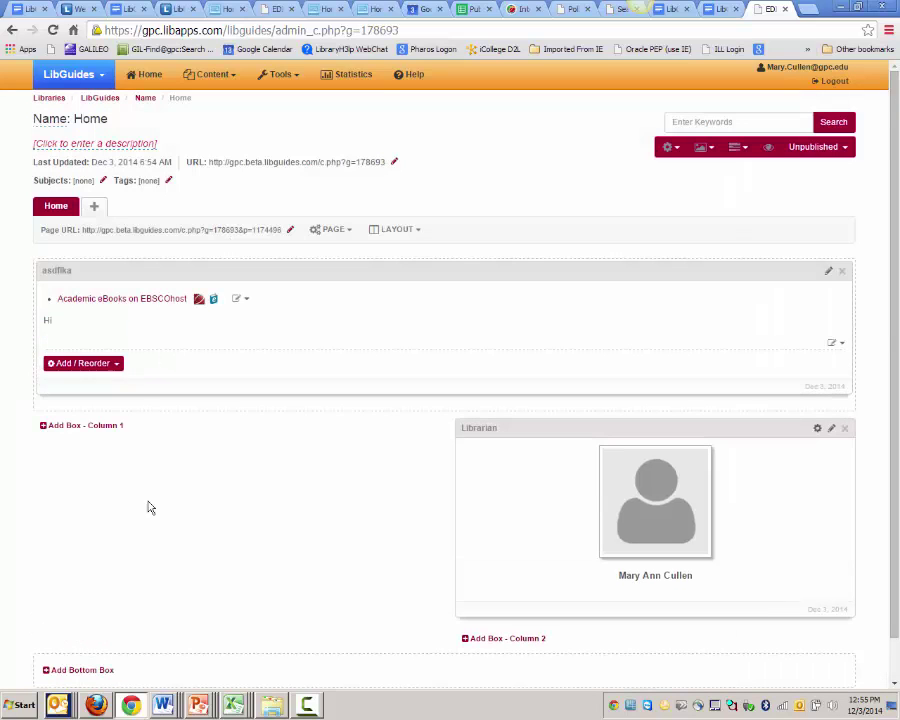
{"action": "left_click", "coordinate": [117, 366]}
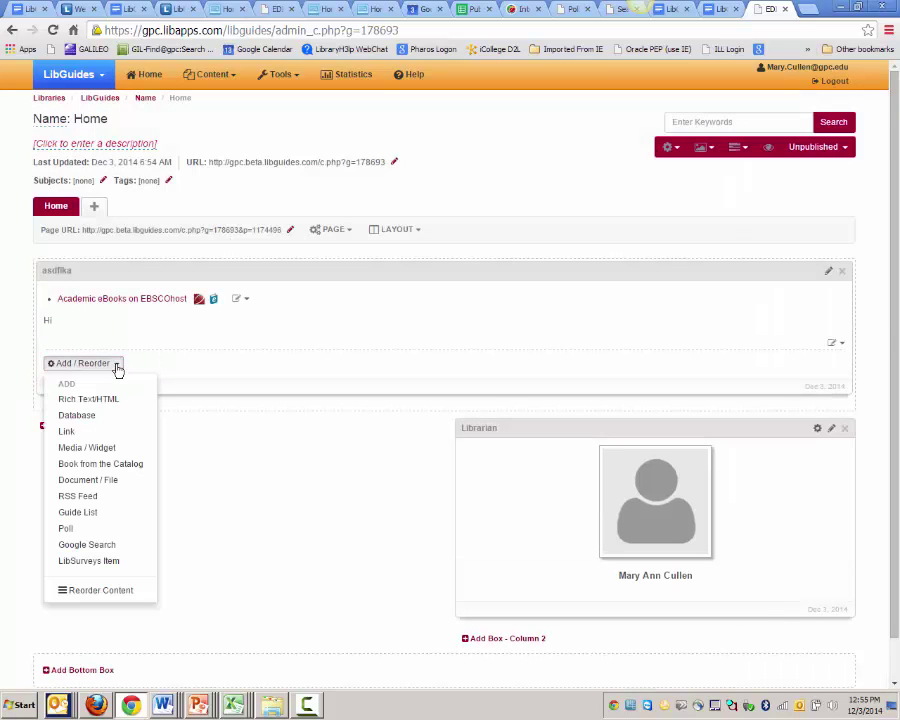
- Reorder the box so the 'Hi' text sits above the Academic eBooks on EBSCOhost link
{"action": "left_click", "coordinate": [97, 589]}
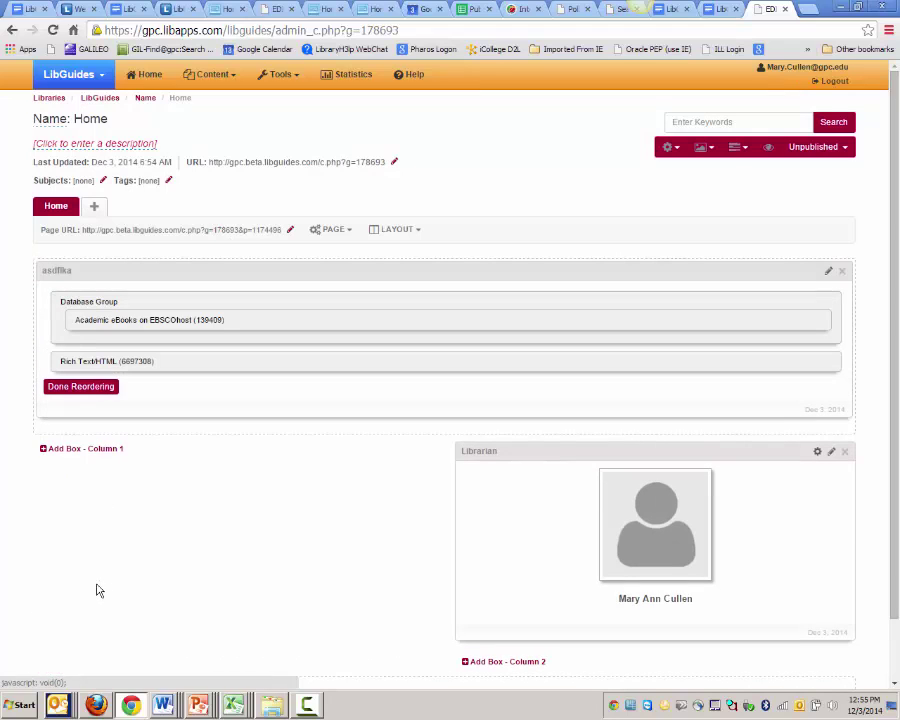
{"action": "left_click_drag", "start_coordinate": [149, 365], "coordinate": [149, 302]}
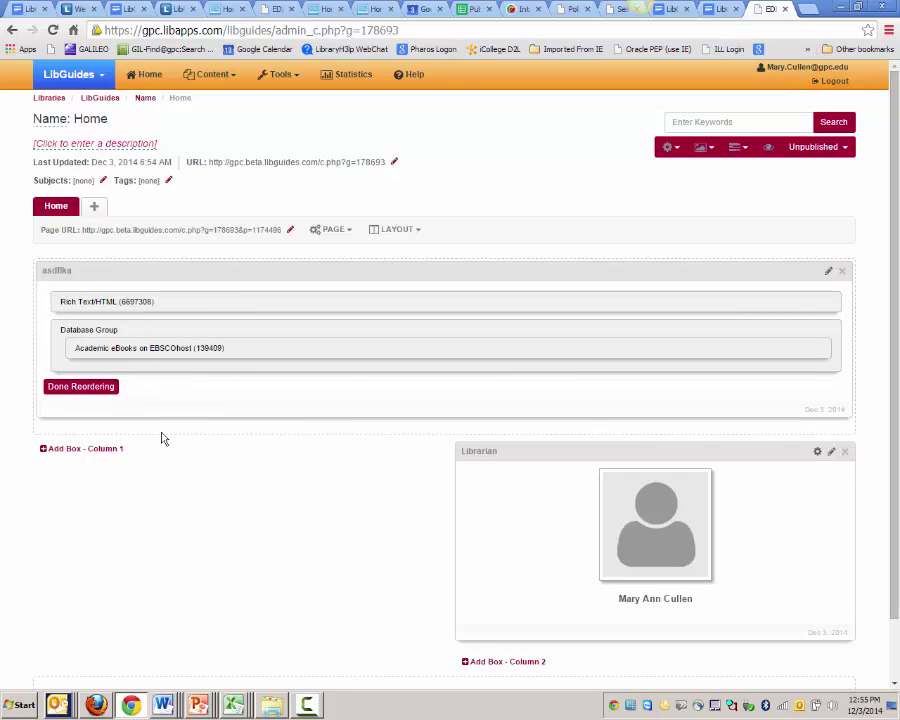
{"action": "left_click", "coordinate": [94, 387]}
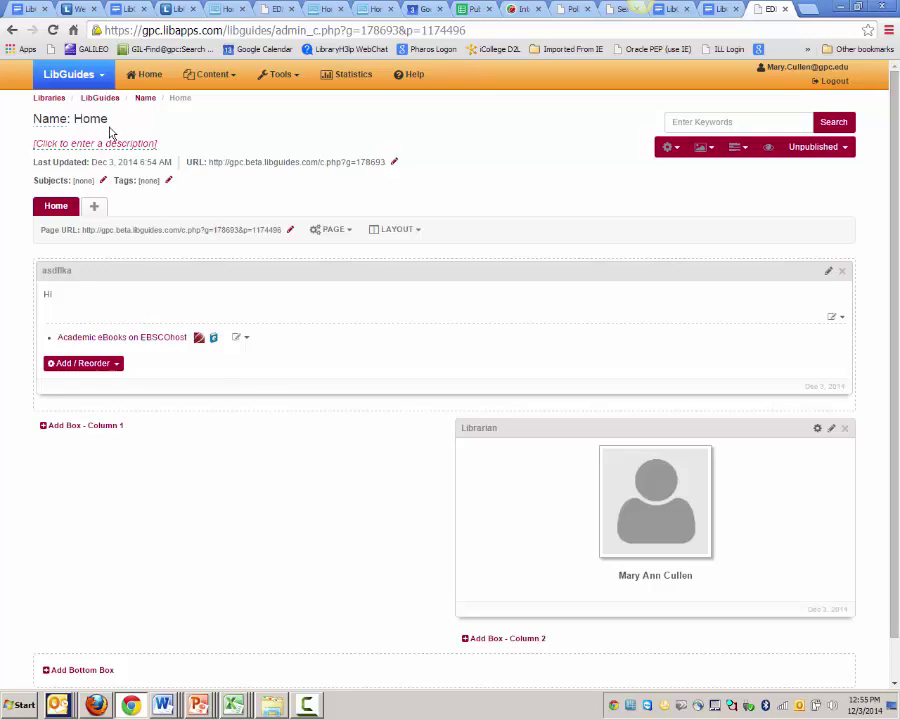
- Show the Unpublished status menu listing Private and Submit for Review
{"action": "left_click", "coordinate": [846, 155]}
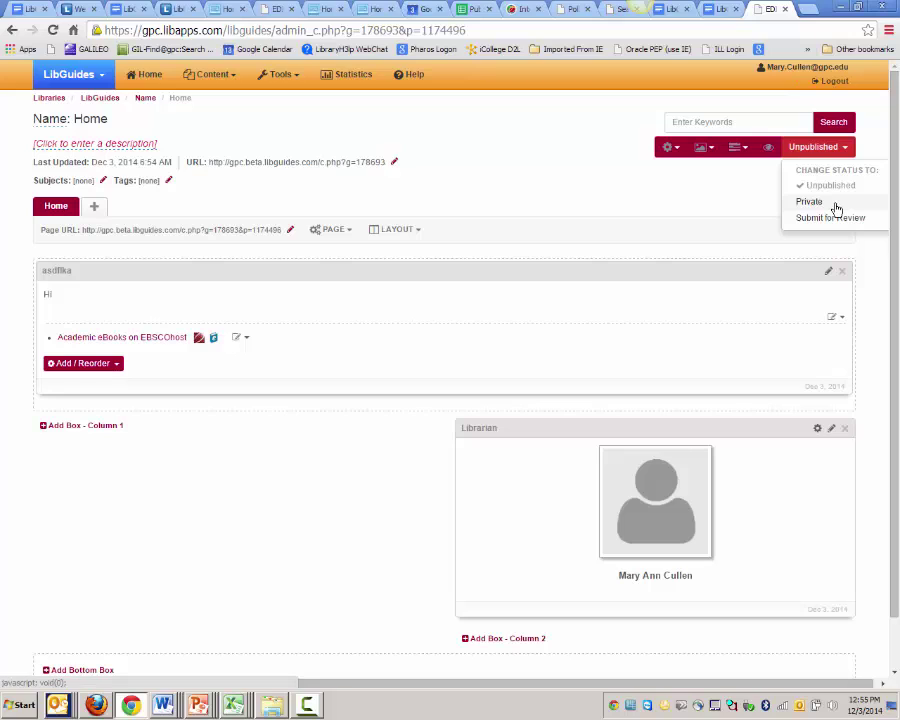